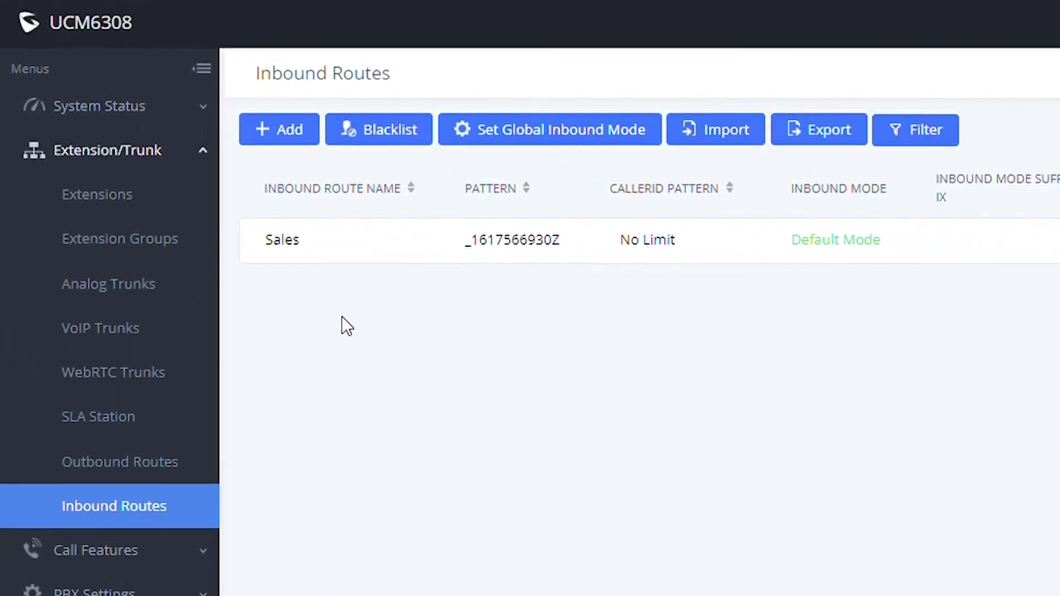
{"action": "left_click_drag", "start_coordinate": [256, 73], "coordinate": [462, 71]}
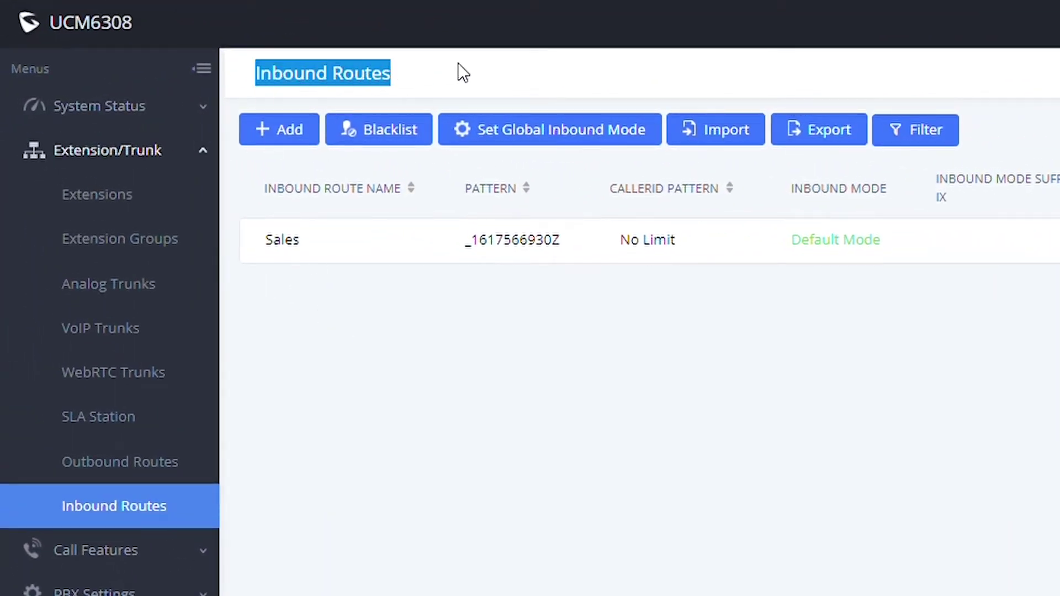
{"action": "left_click", "coordinate": [459, 91]}
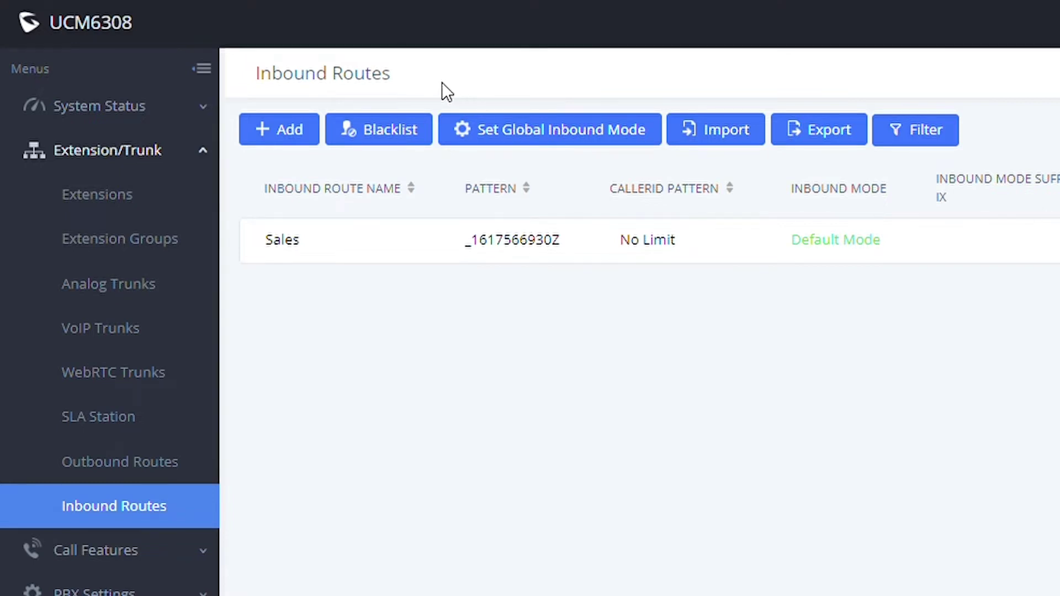
{"action": "left_click", "coordinate": [135, 507]}
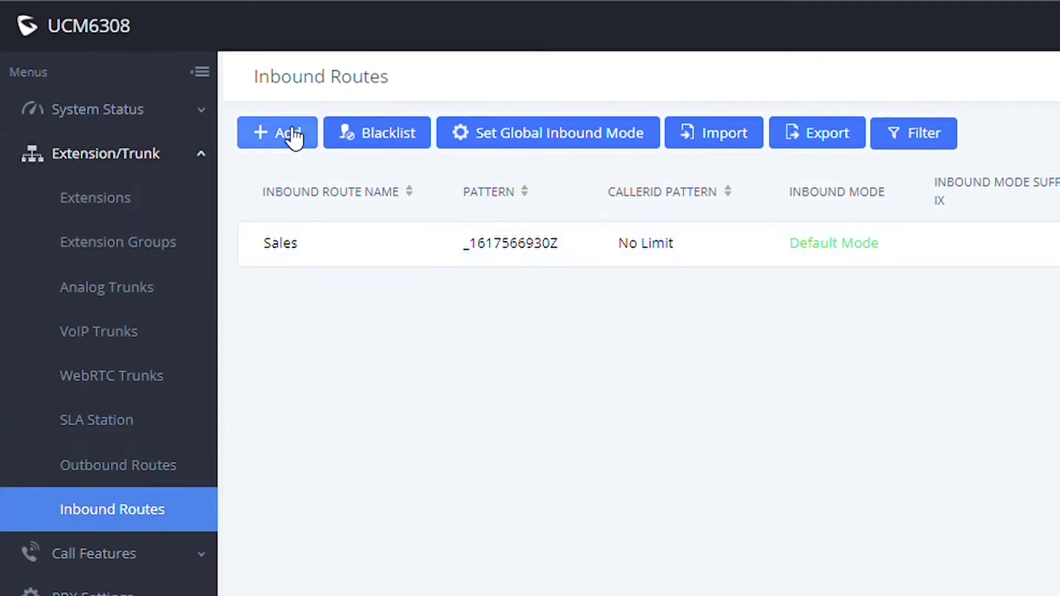
{"action": "left_click", "coordinate": [291, 134]}
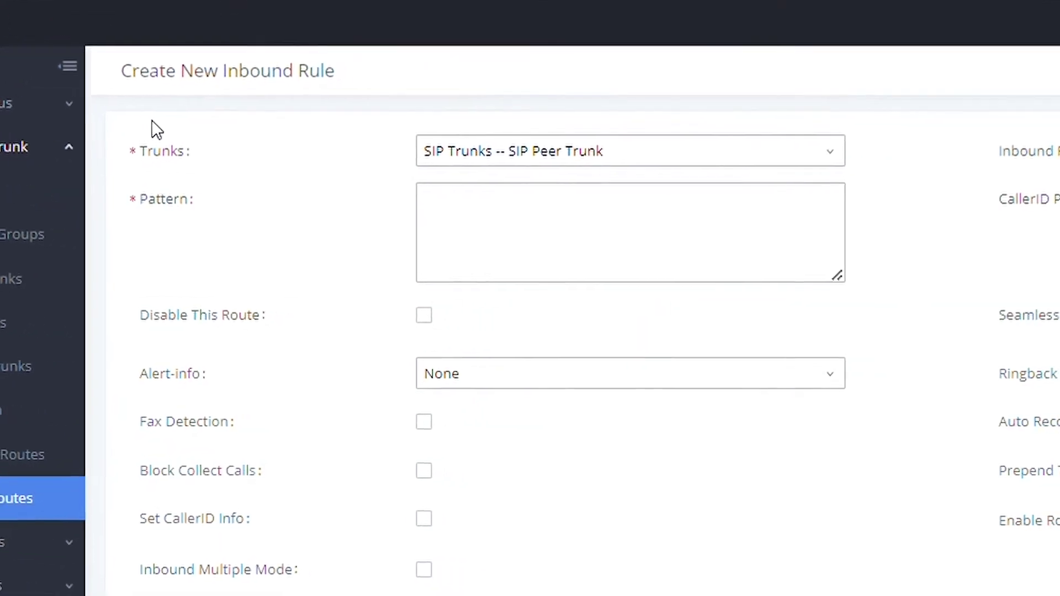
{"action": "left_click", "coordinate": [531, 231]}
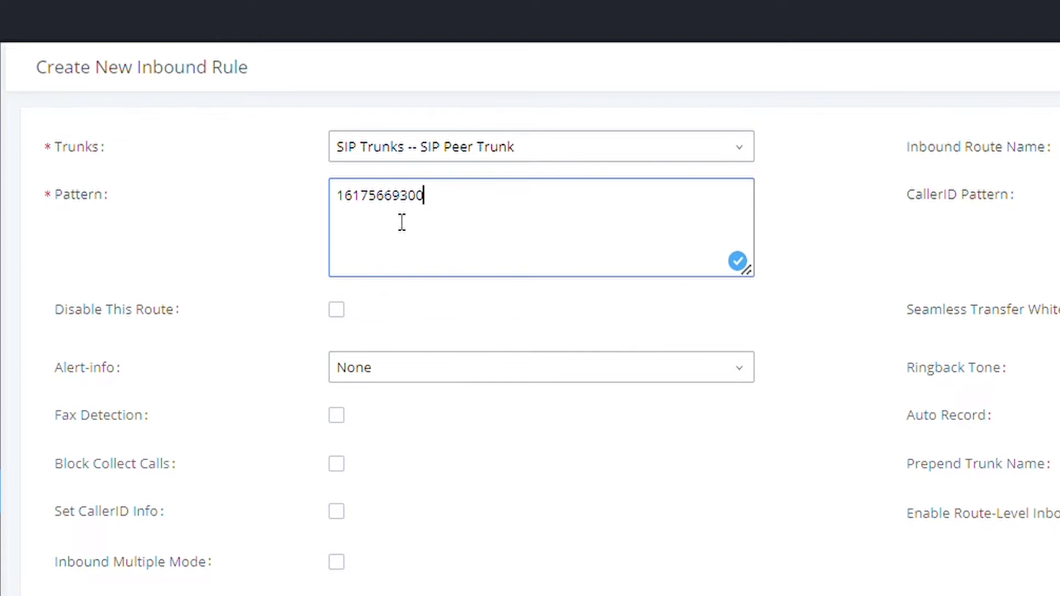
{"action": "mouse_move", "coordinate": [80, 200]}
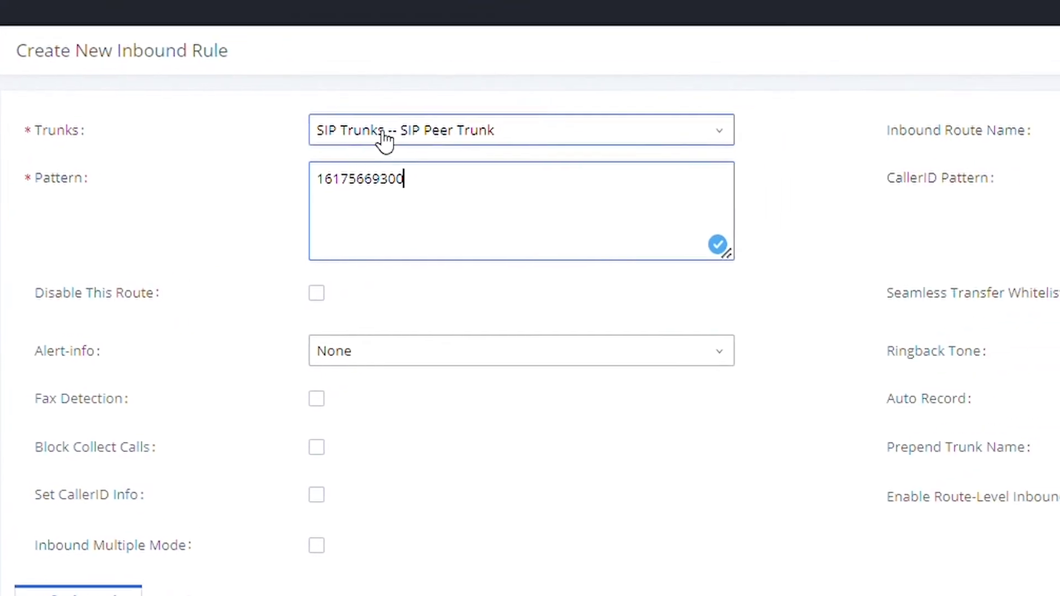
- Route the rule through SIP Peer Trunk to Queues > Support_Queue and start naming it 'Sup'
{"action": "left_click", "coordinate": [617, 61]}
{"action": "left_click", "coordinate": [386, 170]}
{"action": "left_click", "coordinate": [408, 450]}
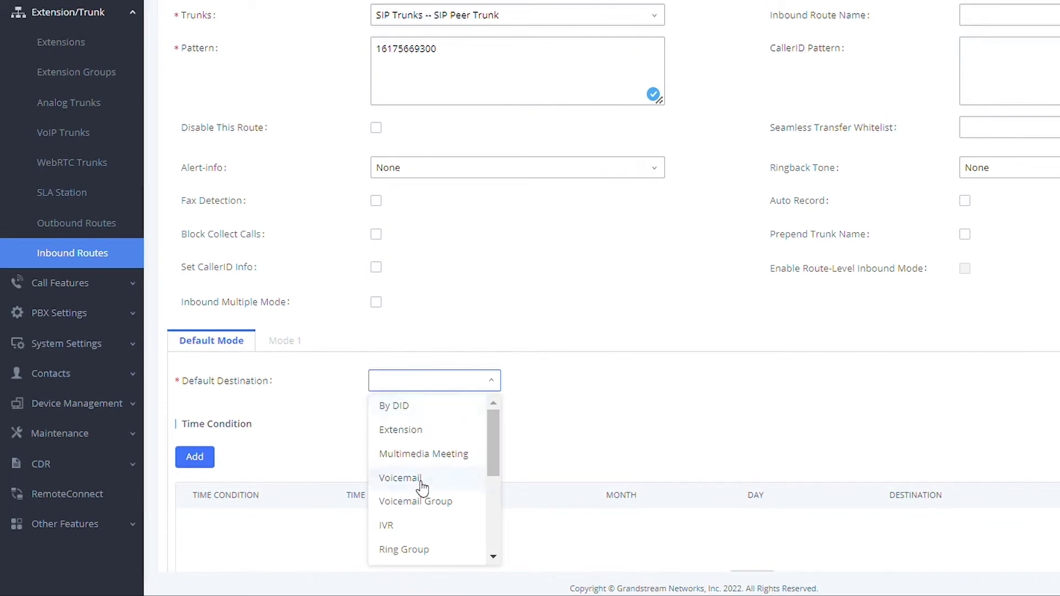
{"action": "scroll", "coordinate": [407, 490], "scroll_direction": "down", "scroll_amount": 1}
{"action": "left_click", "coordinate": [413, 552]}
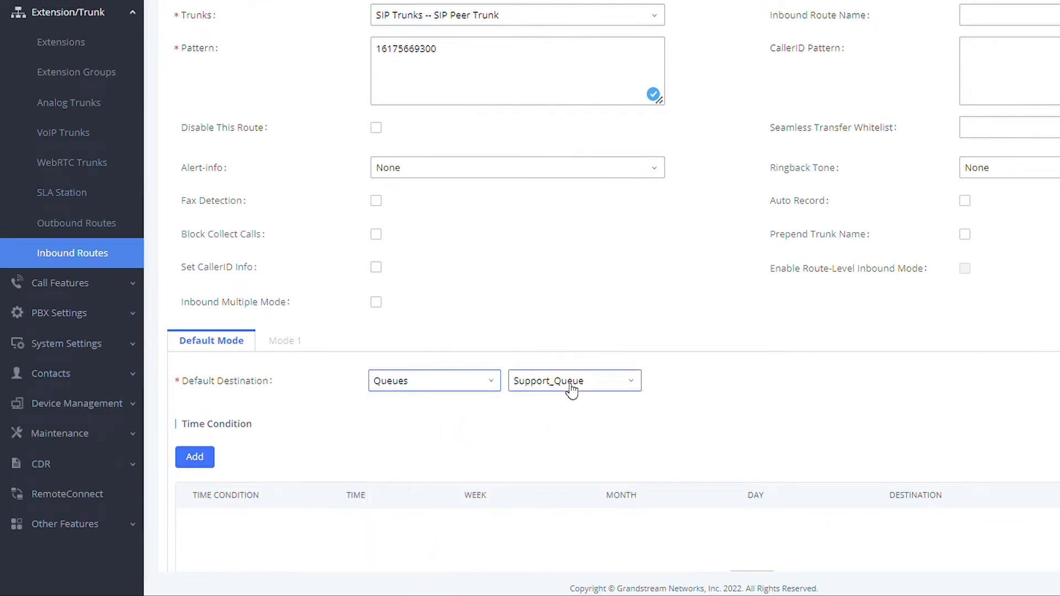
{"action": "left_click", "coordinate": [1011, 20]}
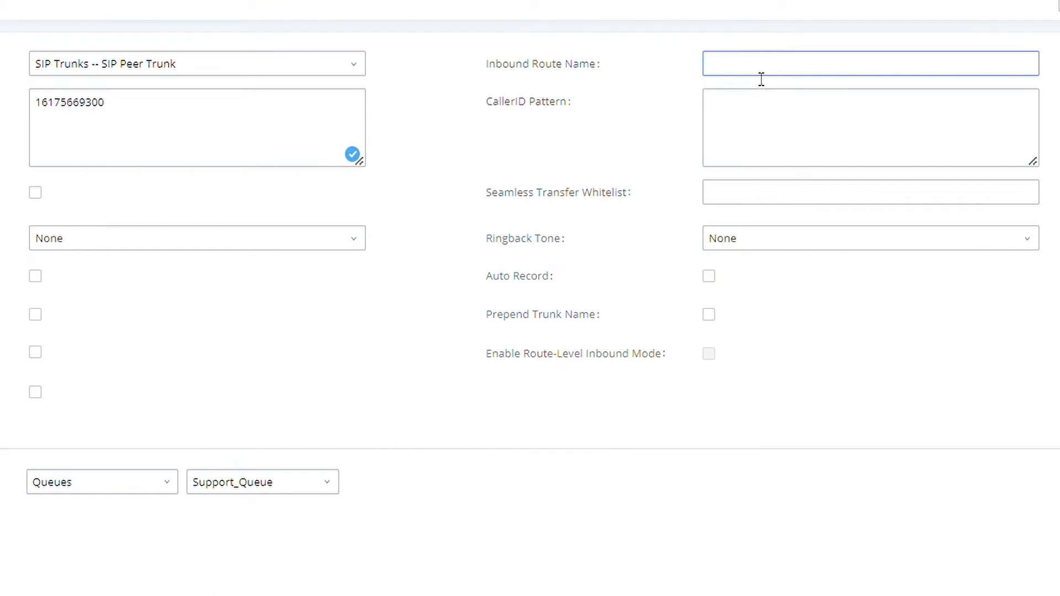
{"action": "type", "text": "Sup"}
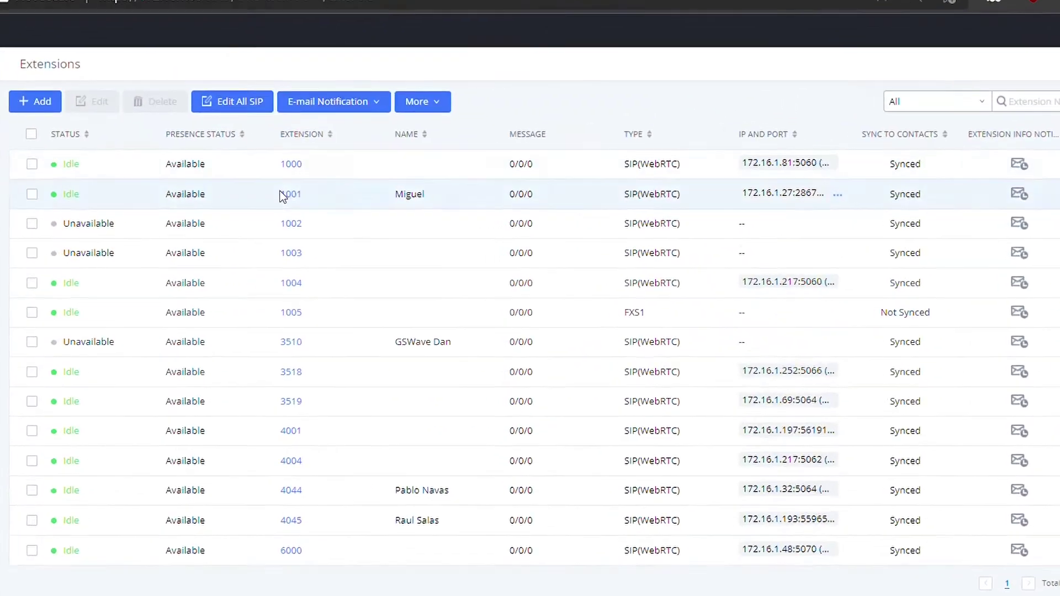
- View extension 1001's details, then go to the Global Outbound CID Number field in PBX General Settings
{"action": "left_click", "coordinate": [342, 200]}
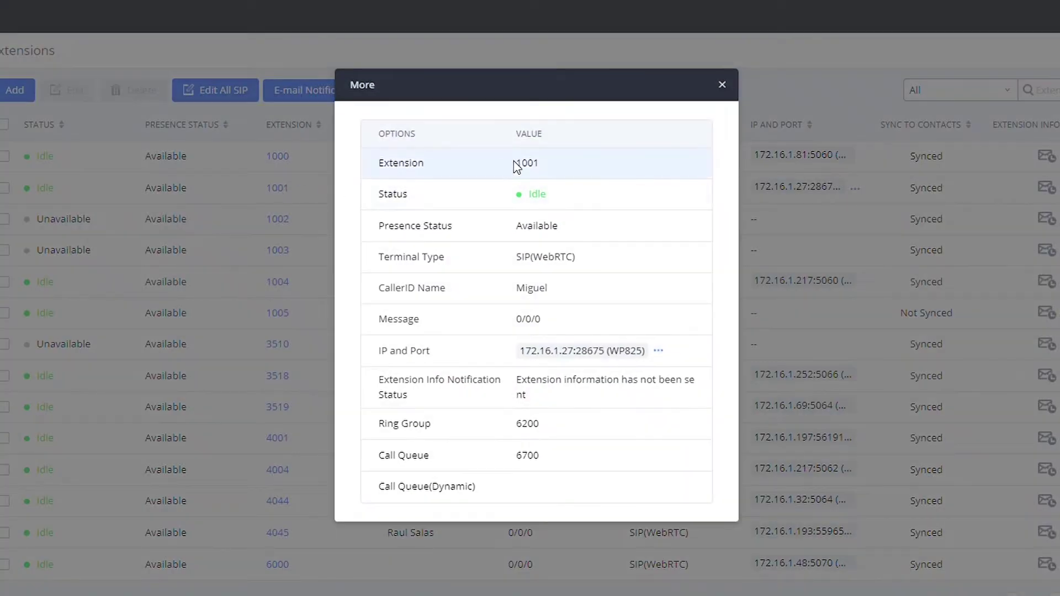
{"action": "double_click", "coordinate": [514, 161]}
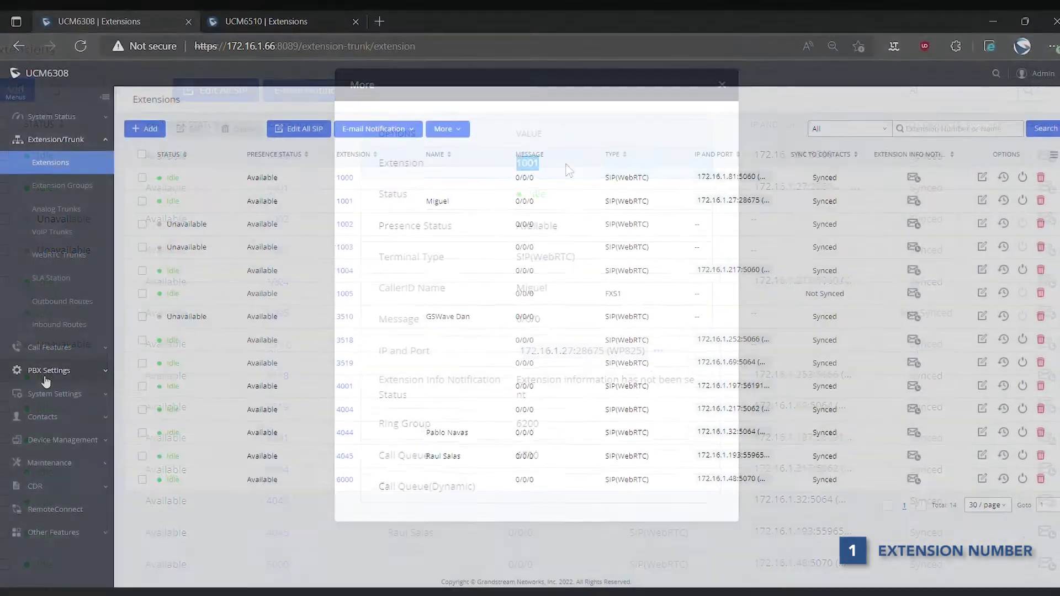
{"action": "left_click", "coordinate": [45, 373]}
{"action": "left_click", "coordinate": [55, 391]}
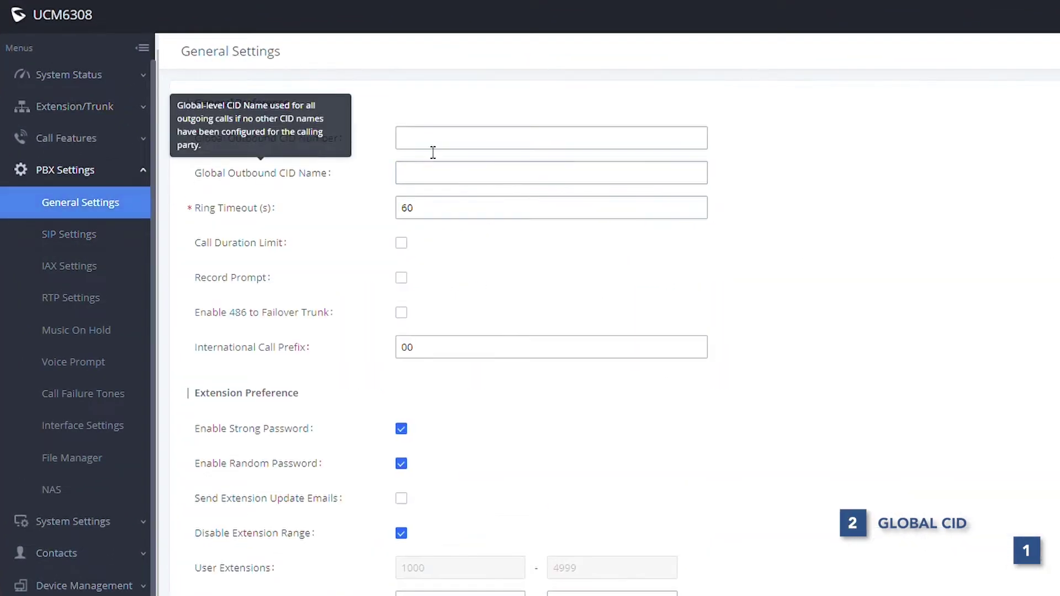
{"action": "left_click", "coordinate": [442, 145]}
{"action": "type", "text": "0"}
{"action": "type", "text": "800000002"}
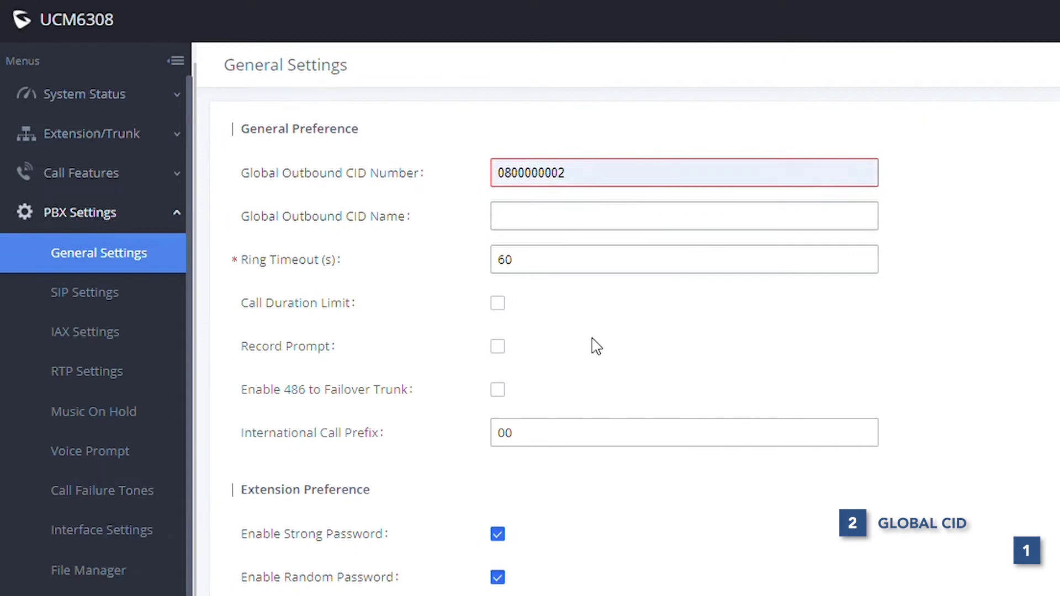
{"action": "left_click", "coordinate": [542, 223]}
{"action": "type", "text": "Global Name"}
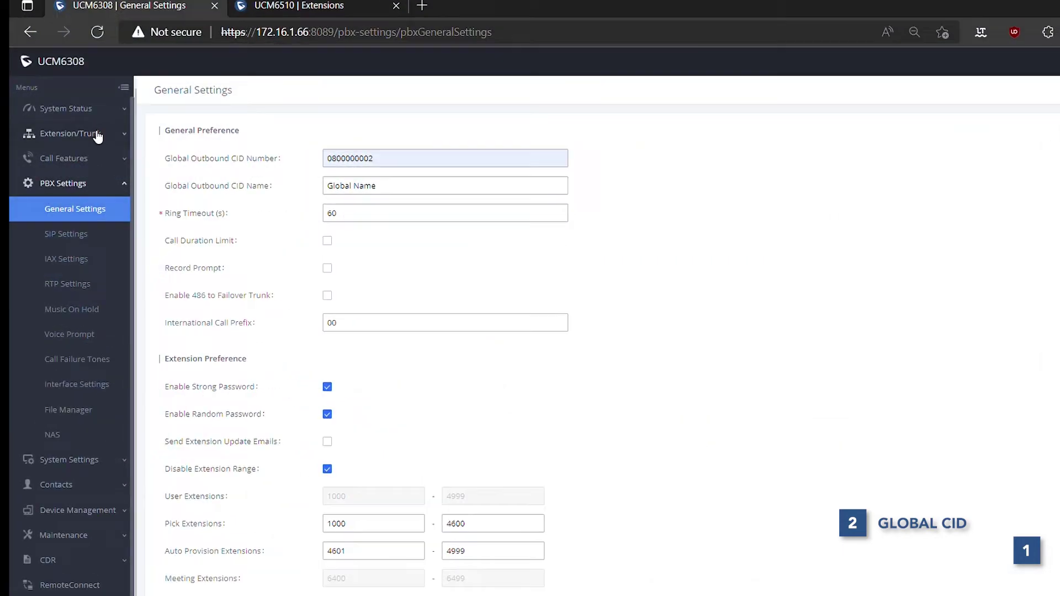
{"action": "left_click", "coordinate": [89, 133]}
{"action": "left_click", "coordinate": [69, 244]}
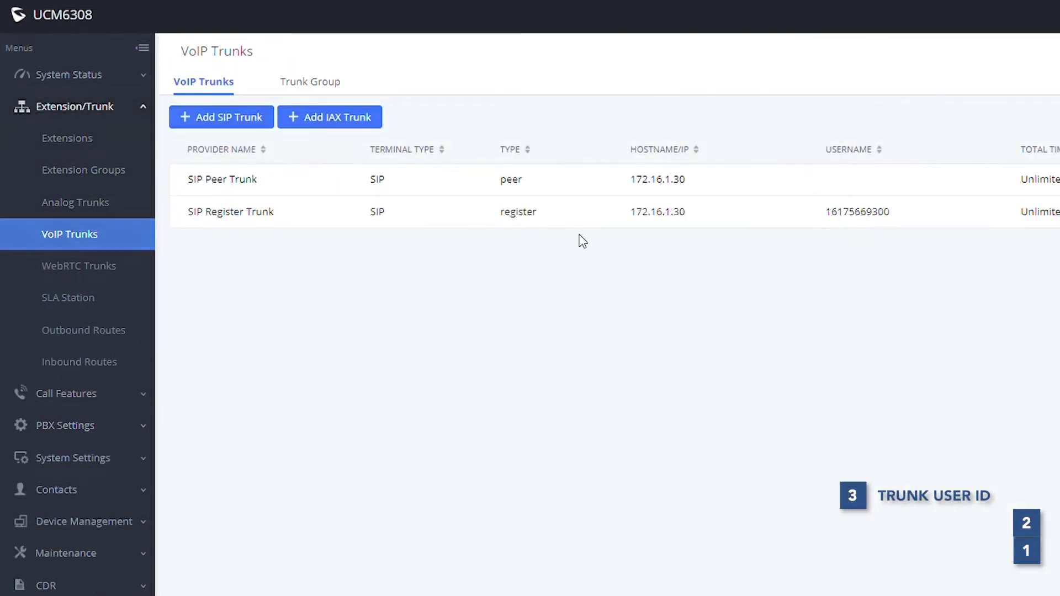
- Check SIP Register Trunk's Trunk Registration Number, then open SIP Peer Trunk for editing
{"action": "left_click", "coordinate": [1011, 220]}
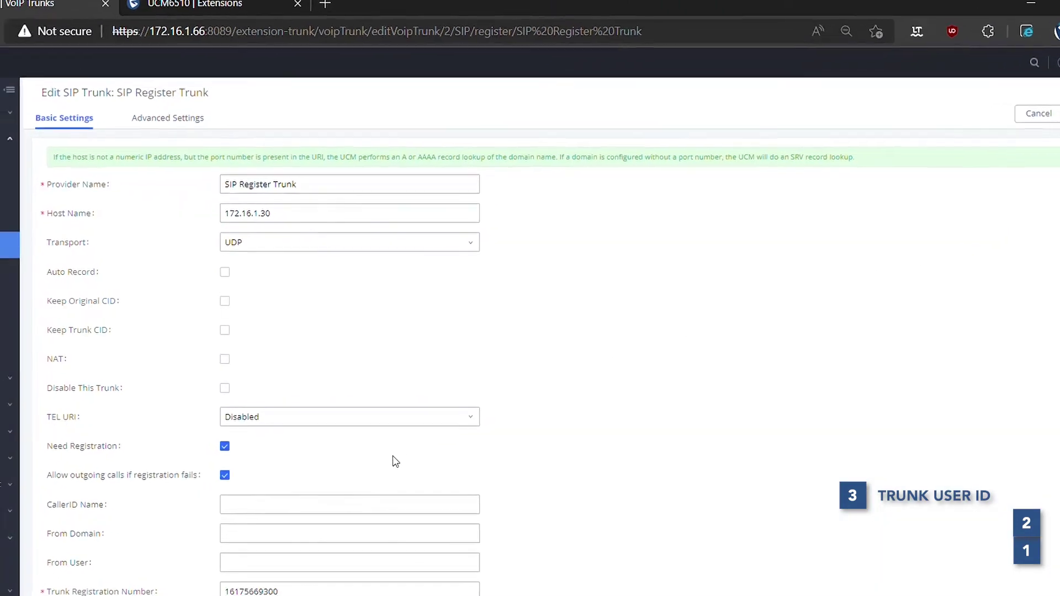
{"action": "scroll", "coordinate": [396, 461], "scroll_direction": "down", "scroll_amount": 5}
{"action": "mouse_move", "coordinate": [141, 592]}
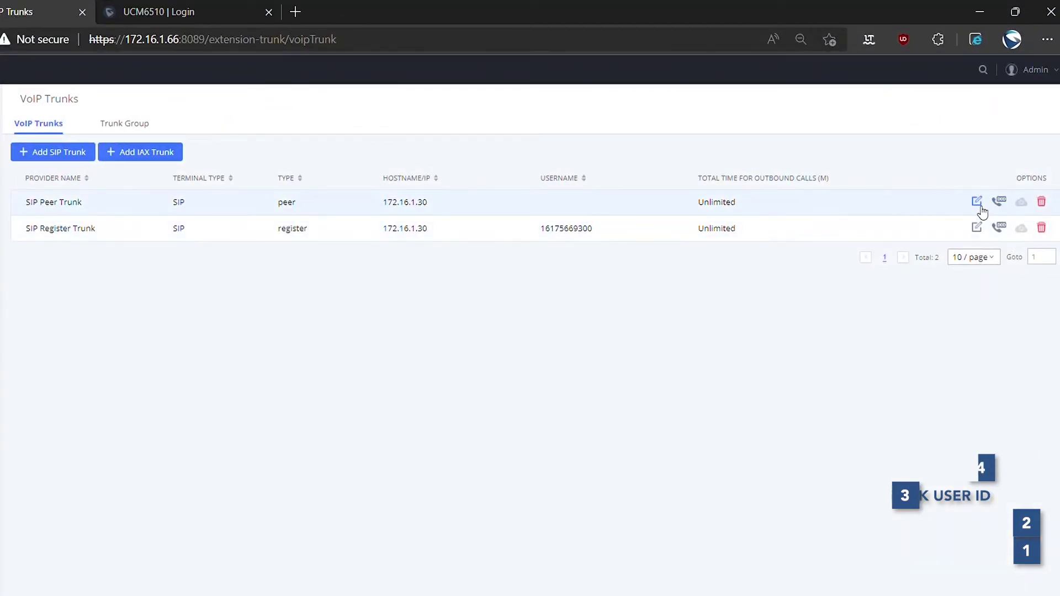
{"action": "left_click", "coordinate": [982, 210]}
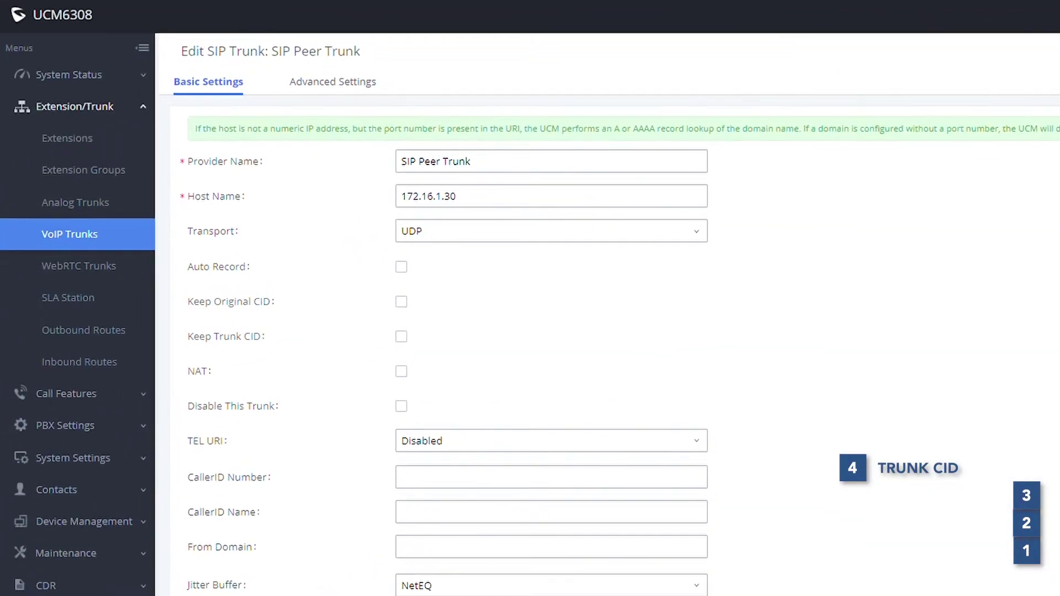
{"action": "scroll", "coordinate": [718, 310], "scroll_direction": "down", "scroll_amount": 3}
{"action": "left_click", "coordinate": [437, 307]}
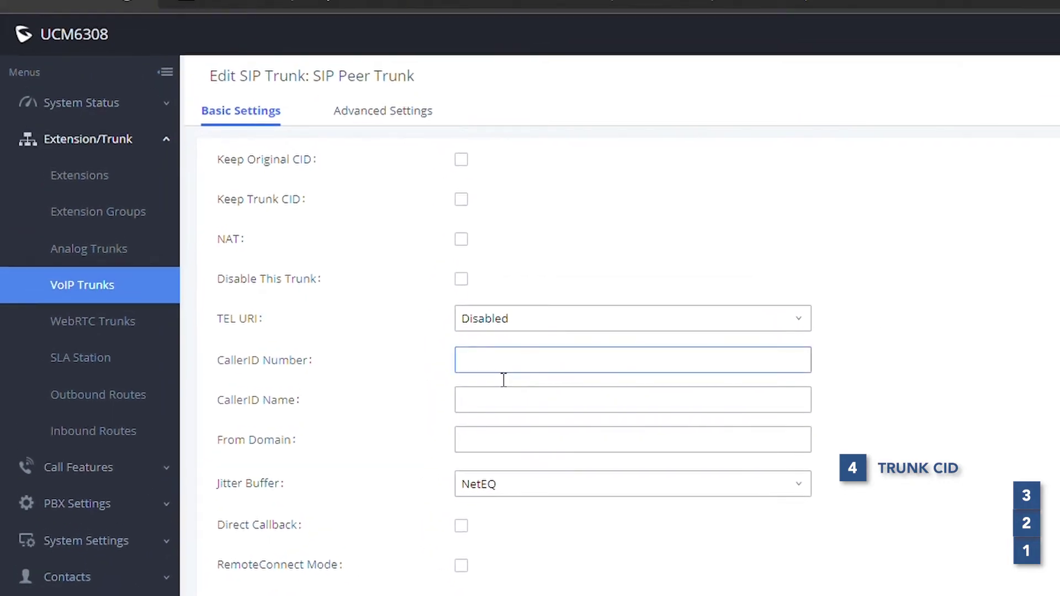
{"action": "type", "text": "08000000004"}
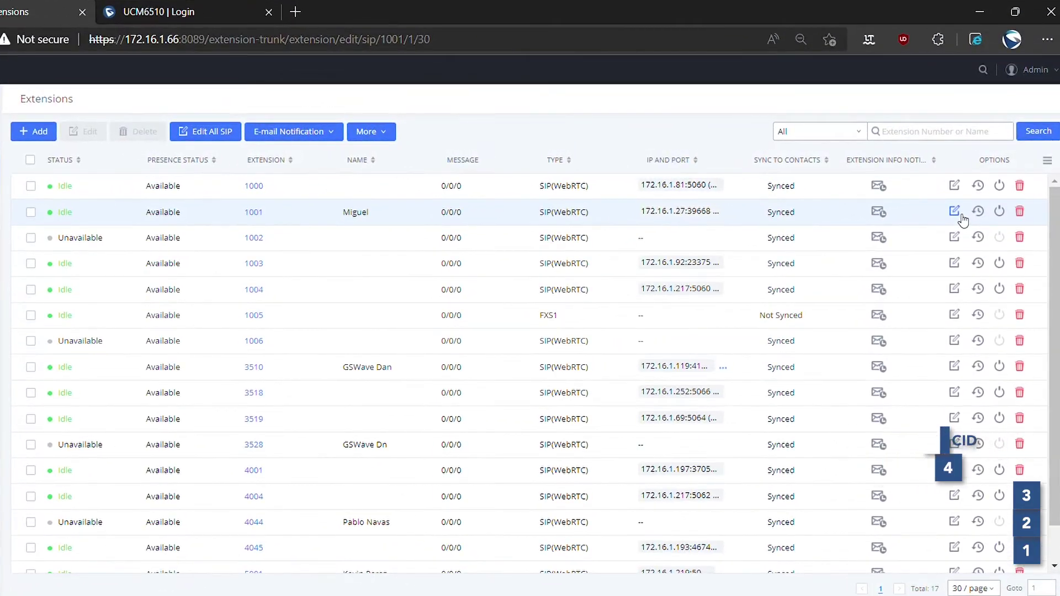
{"action": "left_click", "coordinate": [956, 208]}
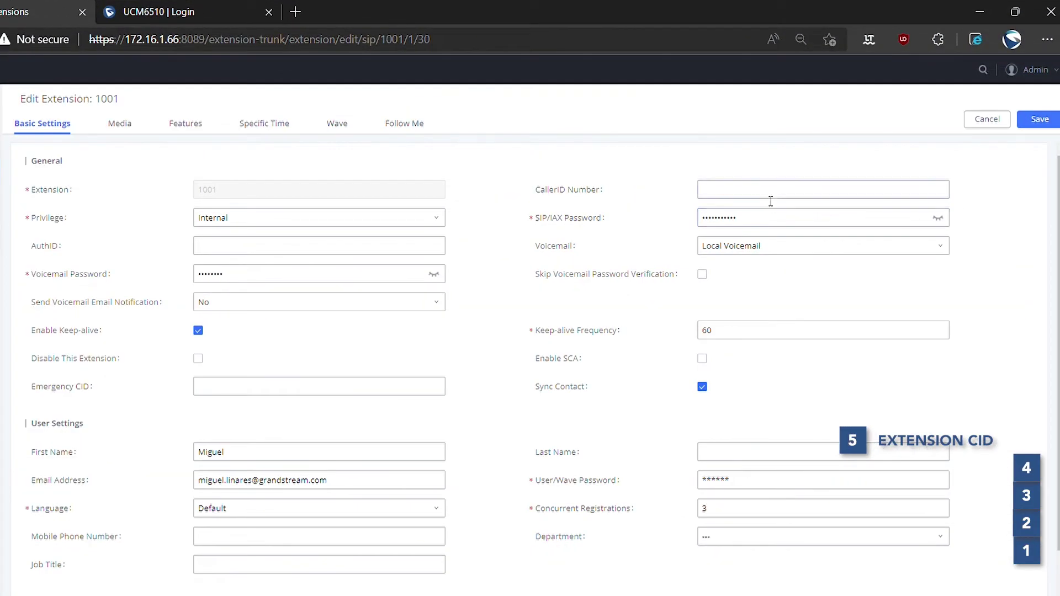
{"action": "left_click", "coordinate": [771, 197]}
{"action": "type", "text": "08000000005"}
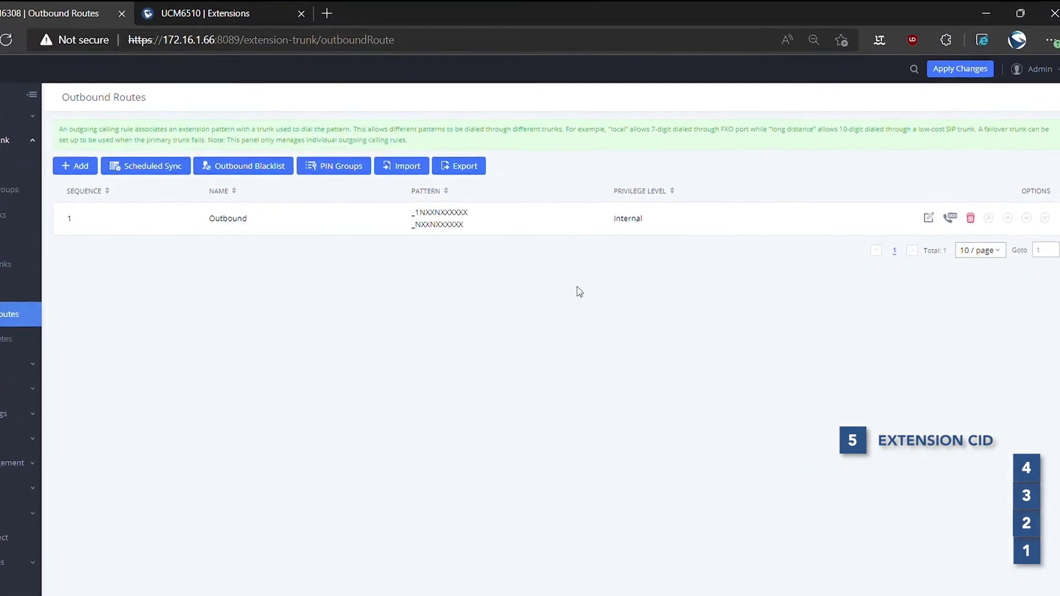
{"action": "left_click", "coordinate": [918, 225]}
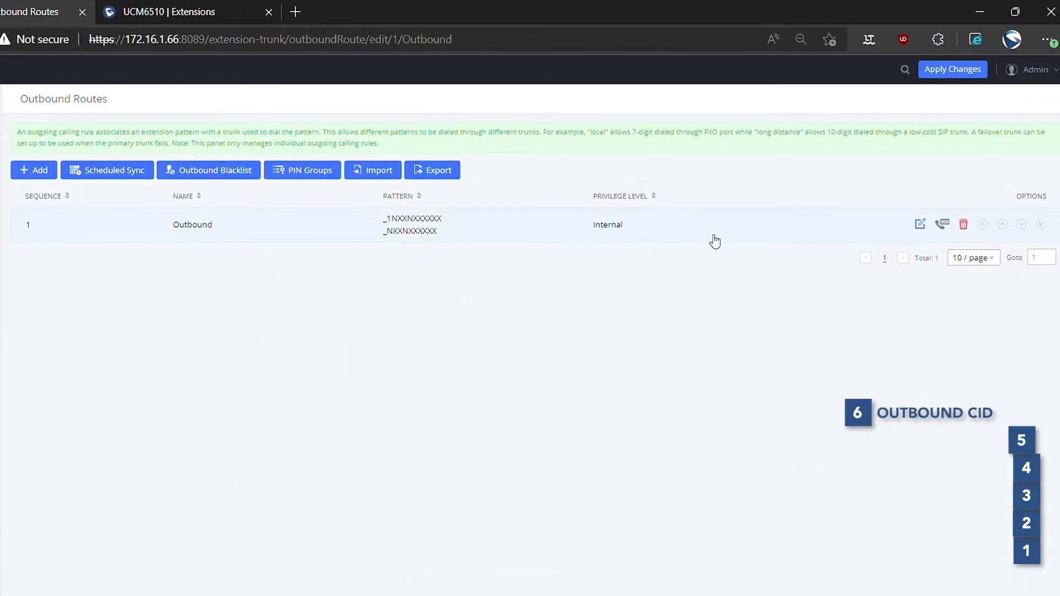
{"action": "left_click_drag", "start_coordinate": [328, 190], "coordinate": [242, 192]}
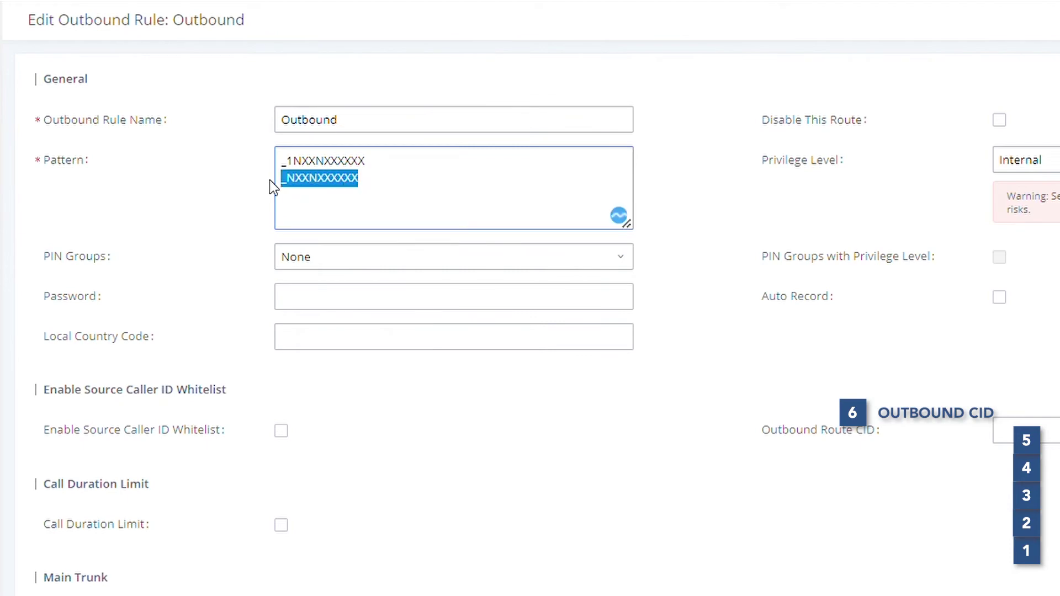
{"action": "left_click_drag", "start_coordinate": [368, 161], "coordinate": [279, 161]}
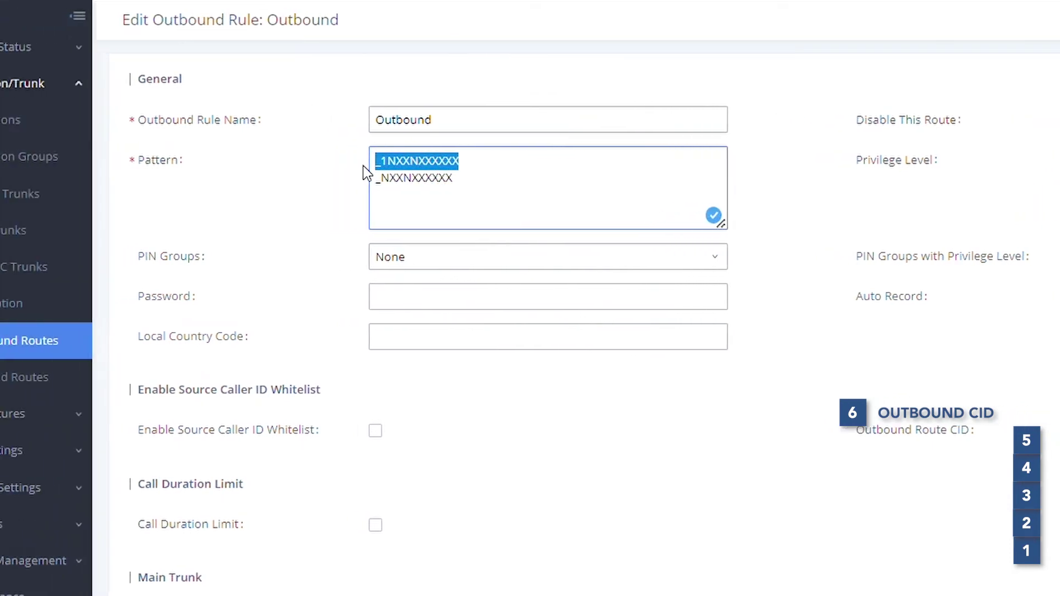
{"action": "mouse_move", "coordinate": [82, 163]}
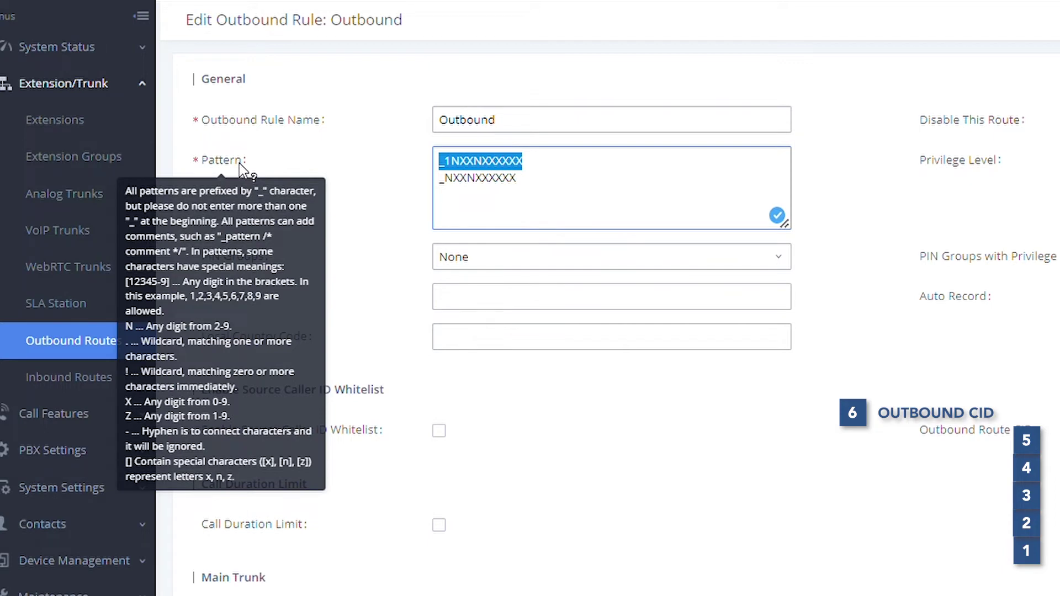
{"action": "mouse_move", "coordinate": [986, 435]}
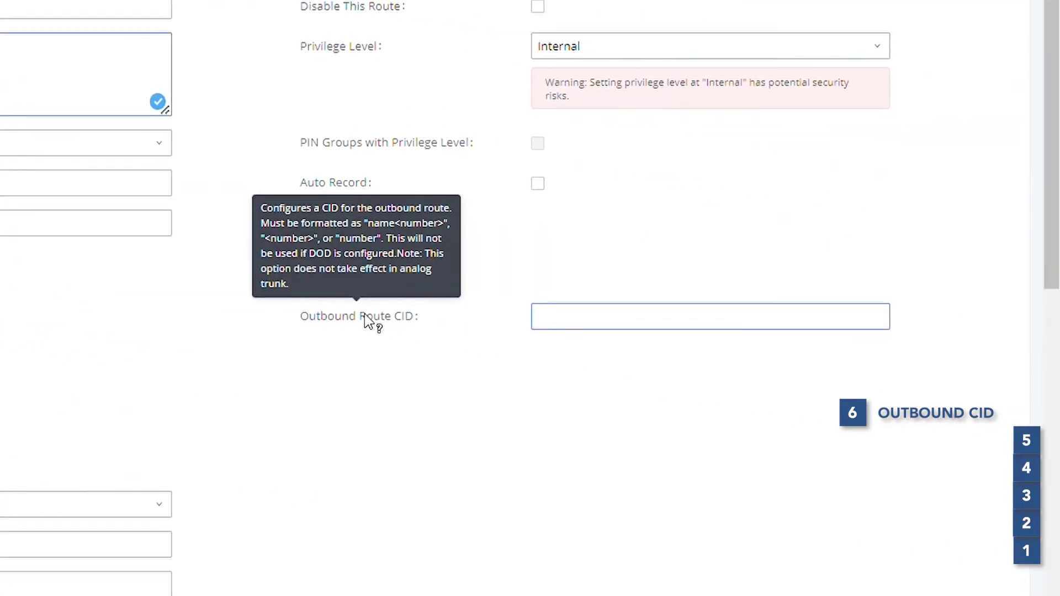
{"action": "left_click", "coordinate": [605, 322]}
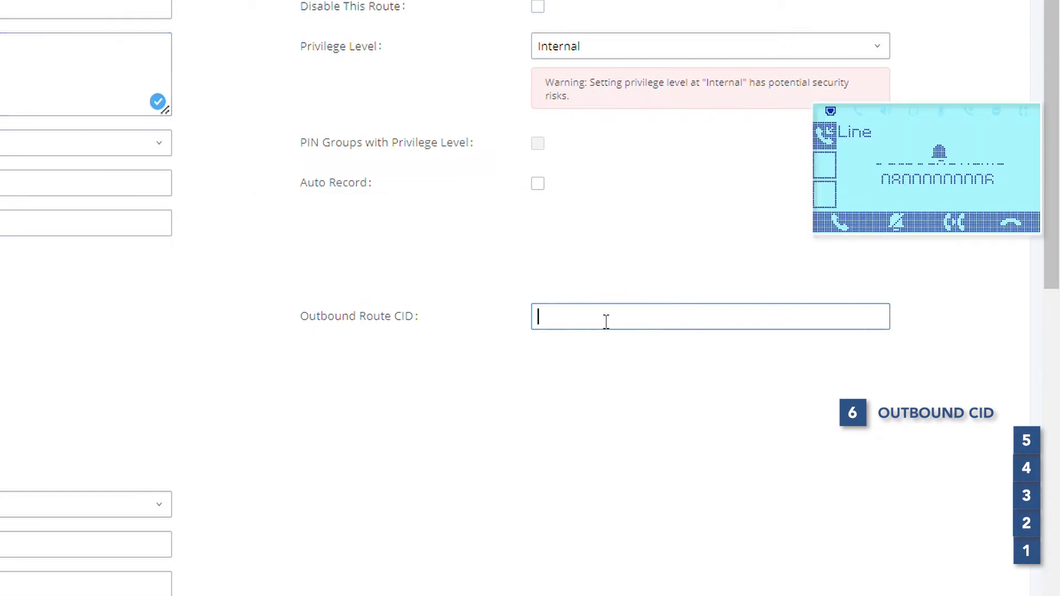
{"action": "type", "text": "Outbound Name<08000000006>"}
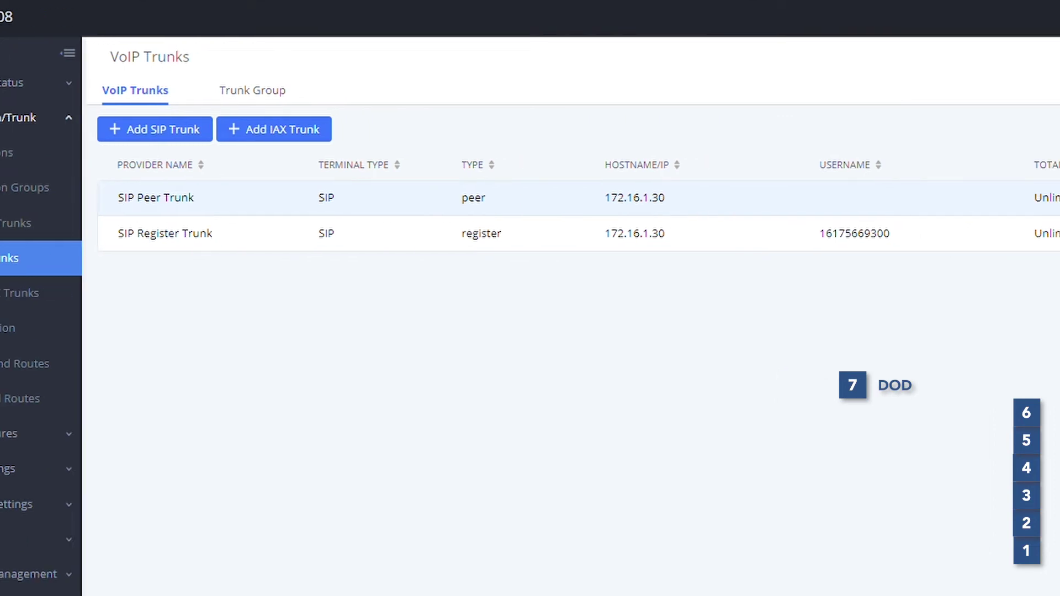
{"action": "left_click", "coordinate": [964, 198]}
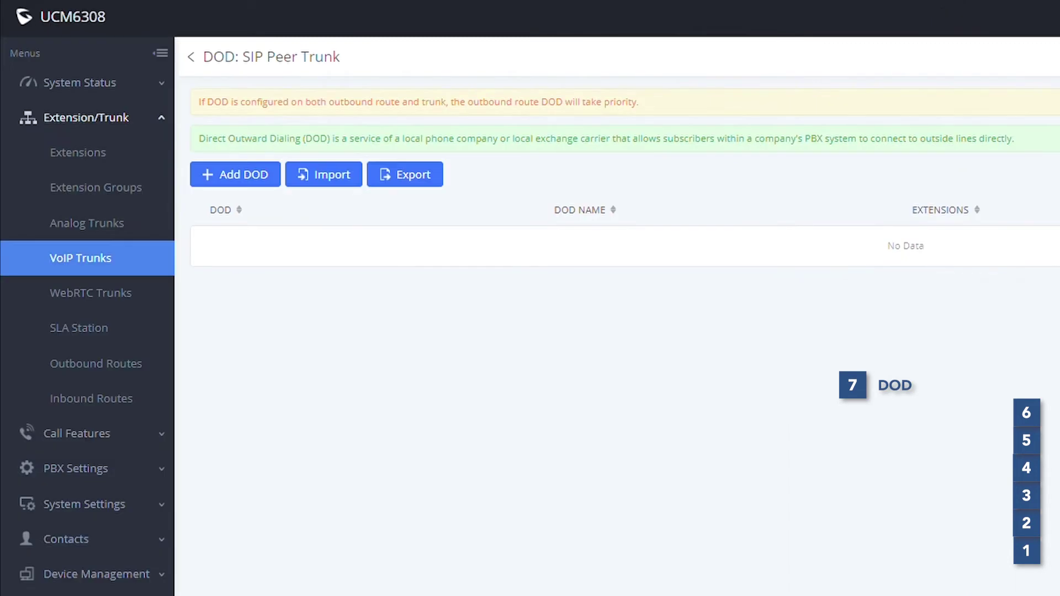
{"action": "left_click", "coordinate": [249, 182]}
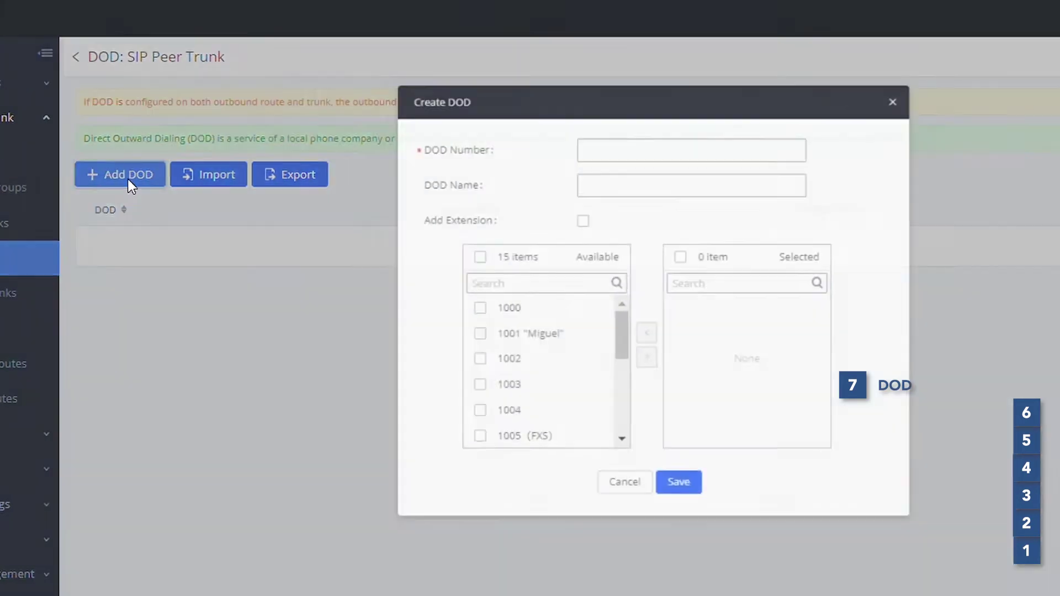
{"action": "left_click", "coordinate": [519, 154]}
{"action": "type", "text": "08000000007"}
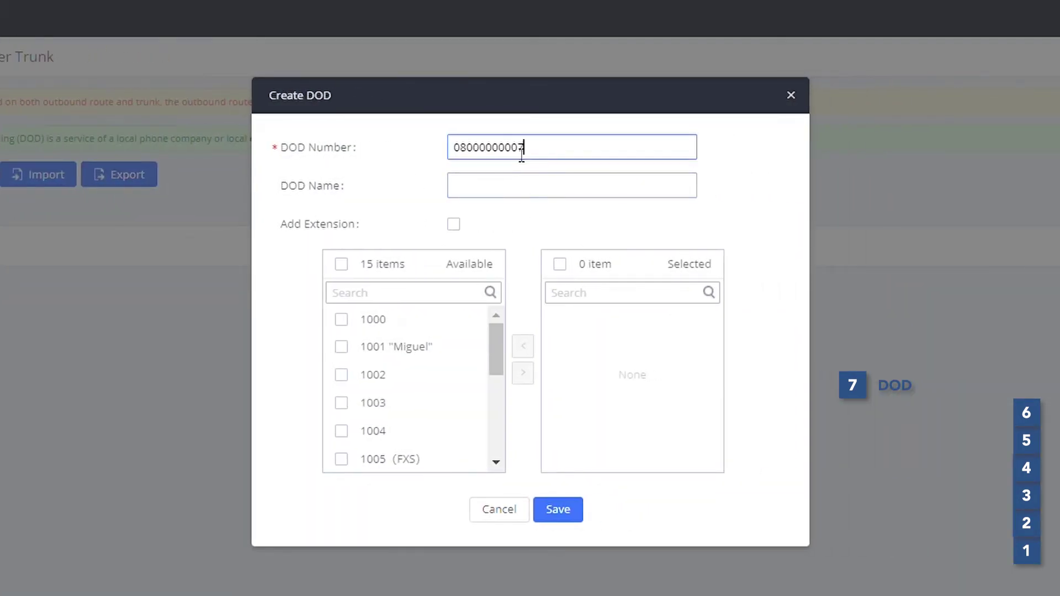
{"action": "key", "text": "Tab"}
{"action": "type", "text": "DOD"}
{"action": "type", "text": "Name"}
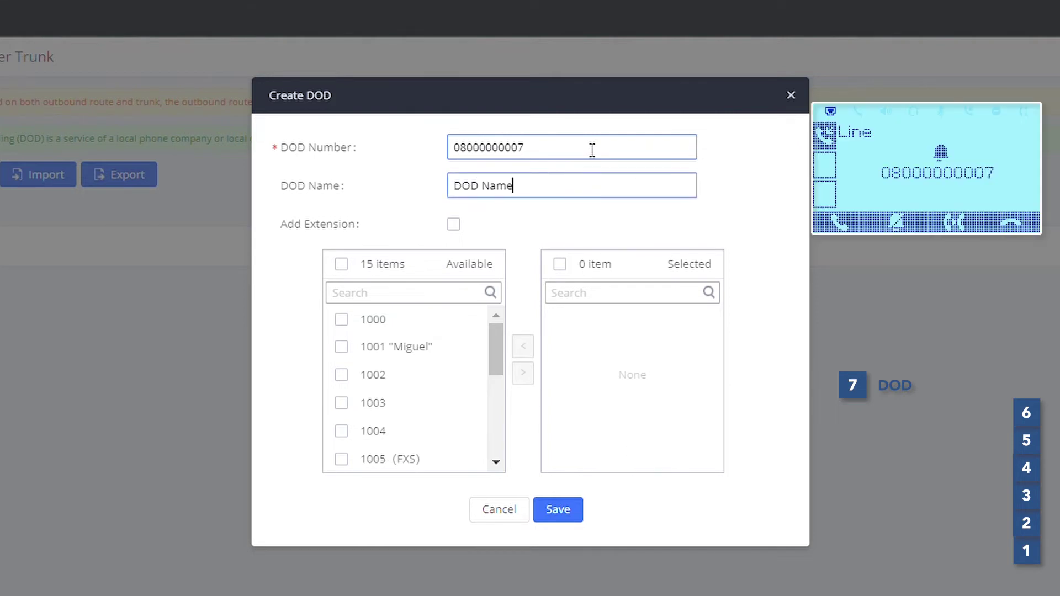
{"action": "left_click", "coordinate": [343, 348]}
{"action": "left_click", "coordinate": [523, 373]}
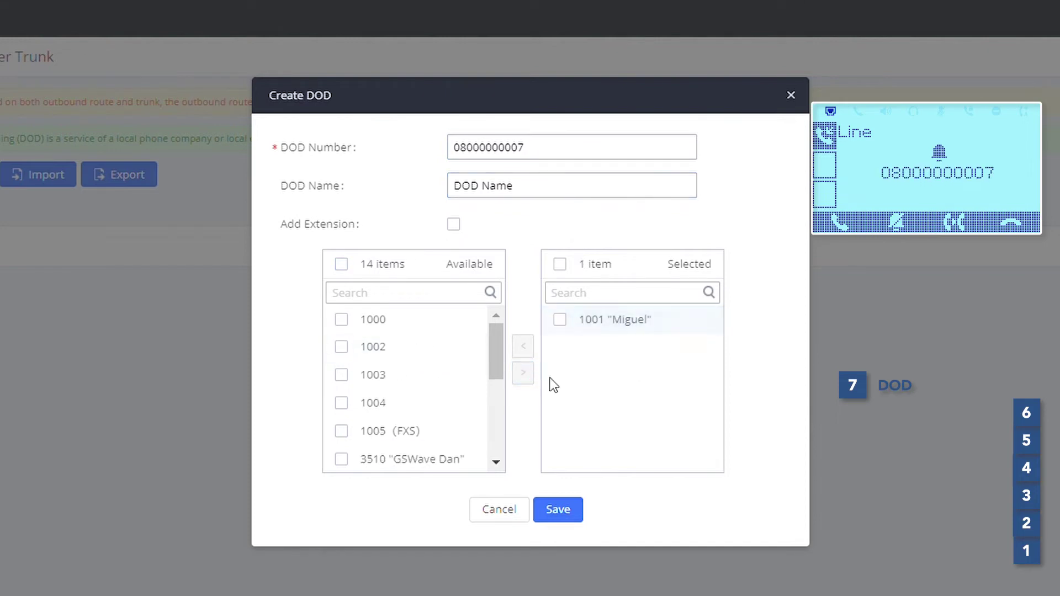
{"action": "left_click", "coordinate": [566, 504]}
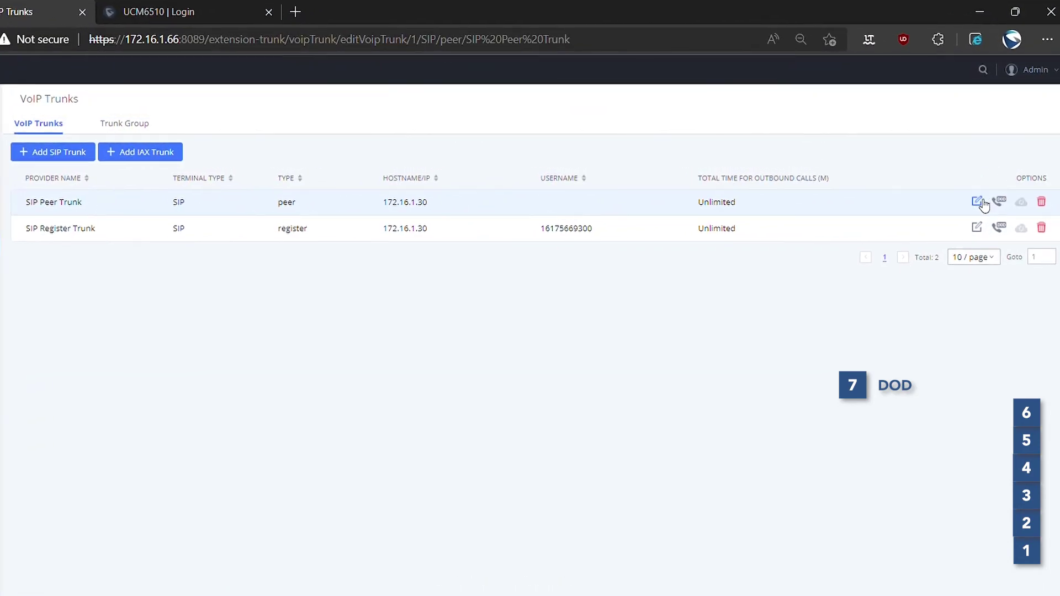
{"action": "left_click", "coordinate": [982, 201]}
{"action": "left_click", "coordinate": [315, 444]}
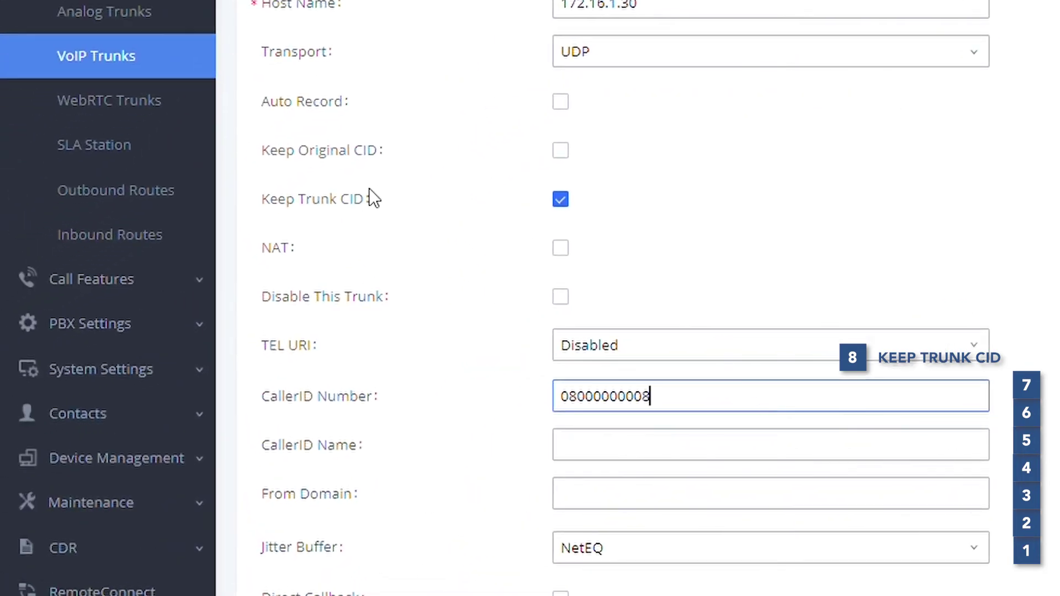
{"action": "mouse_move", "coordinate": [349, 198]}
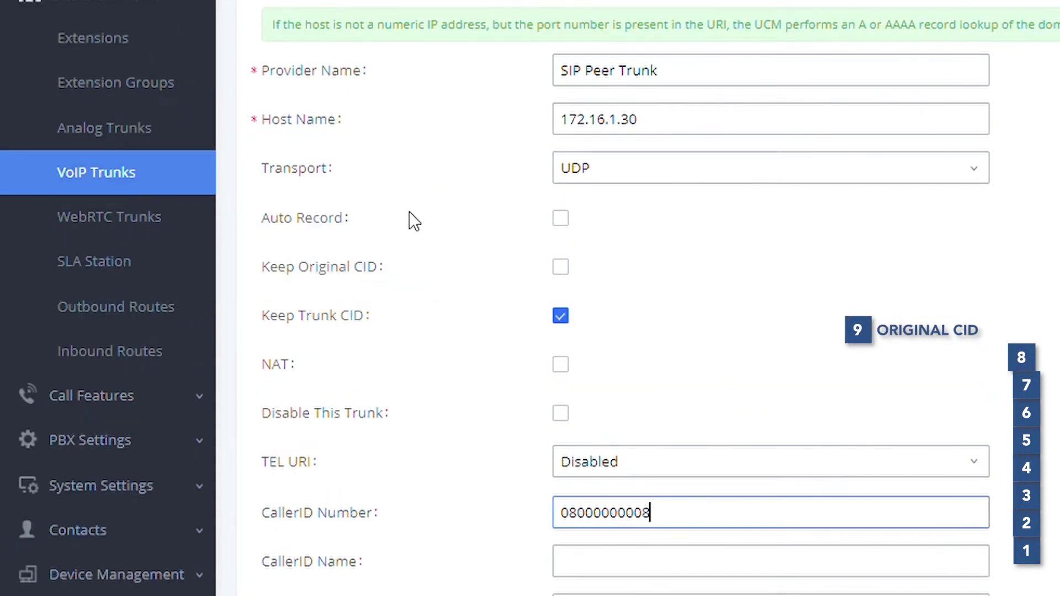
- Turn on Keep Original CID for SIP Peer Trunk
{"action": "mouse_move", "coordinate": [379, 270]}
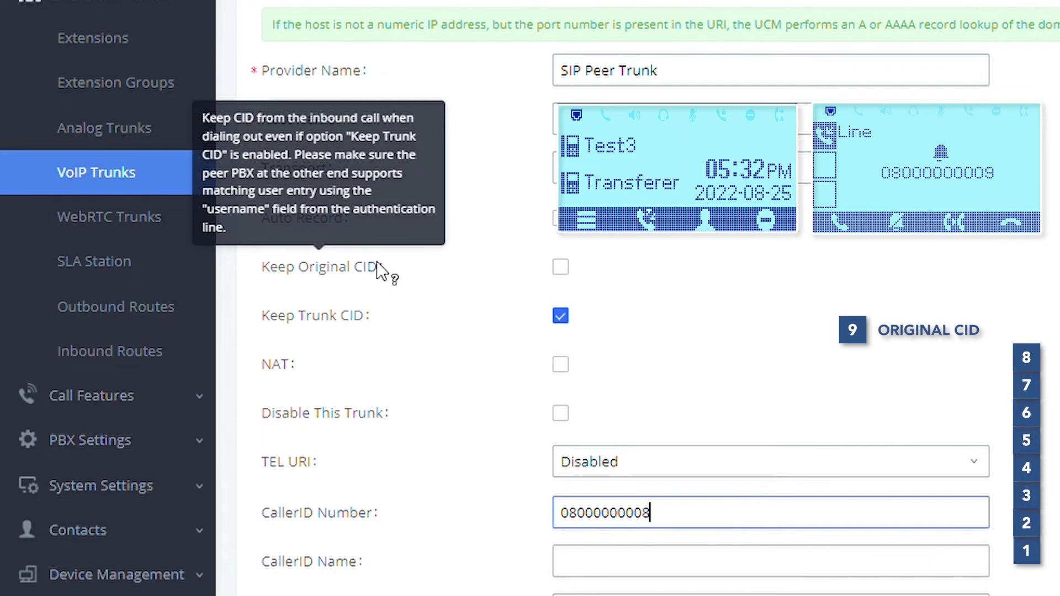
{"action": "left_click", "coordinate": [569, 268]}
{"action": "left_click", "coordinate": [562, 267]}
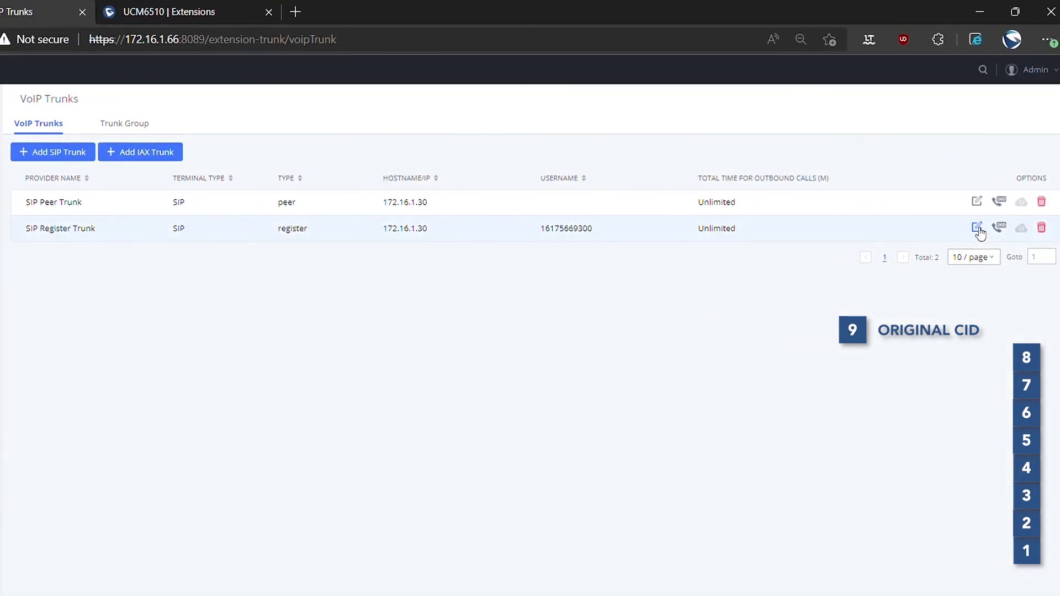
{"action": "left_click", "coordinate": [978, 229]}
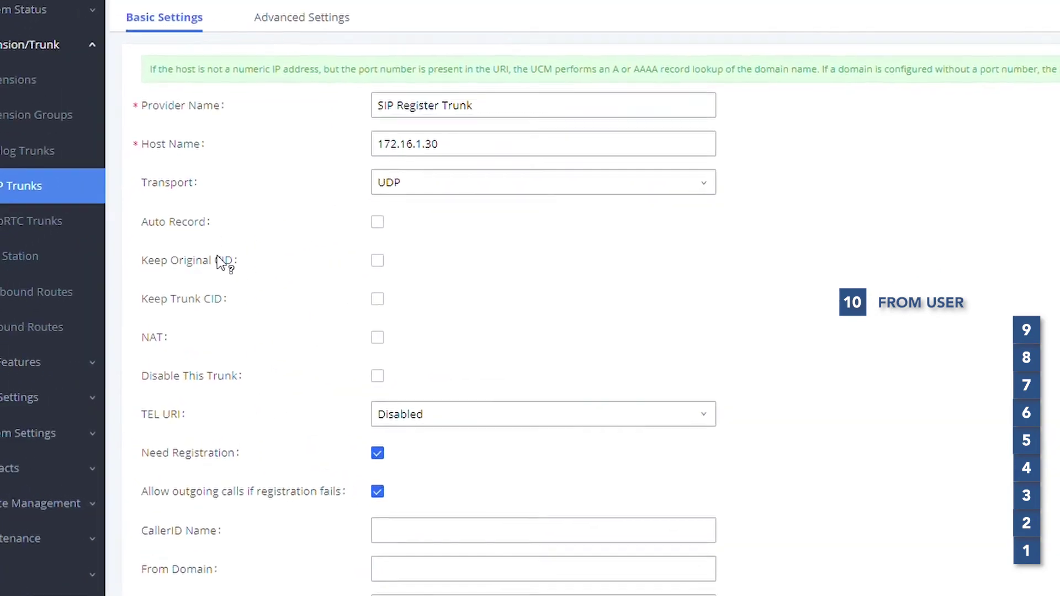
{"action": "mouse_move", "coordinate": [333, 280]}
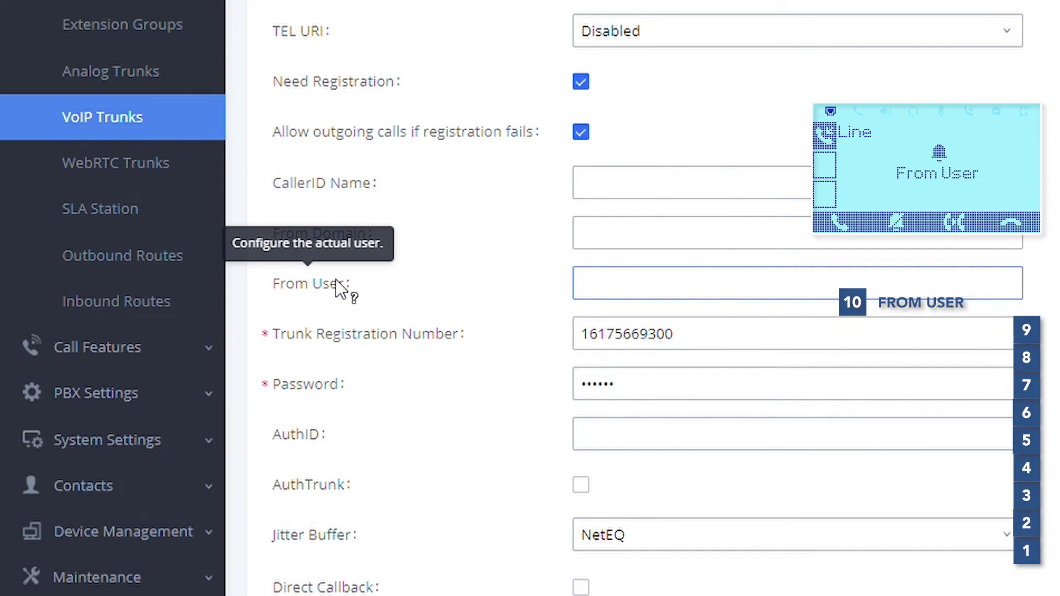
{"action": "left_click", "coordinate": [642, 292]}
{"action": "type", "text": "0800"}
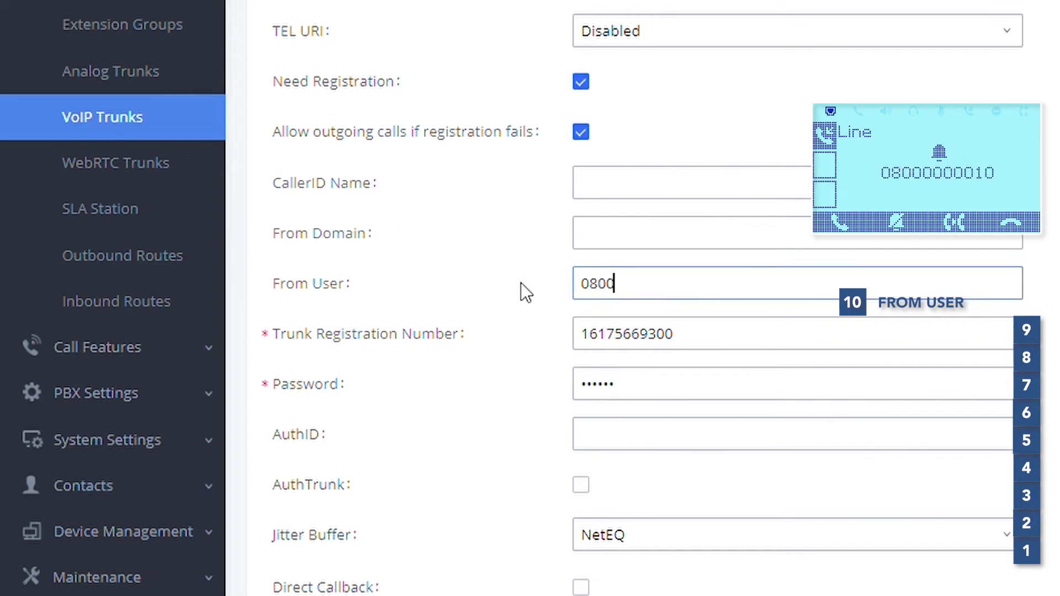
{"action": "type", "text": "0000010"}
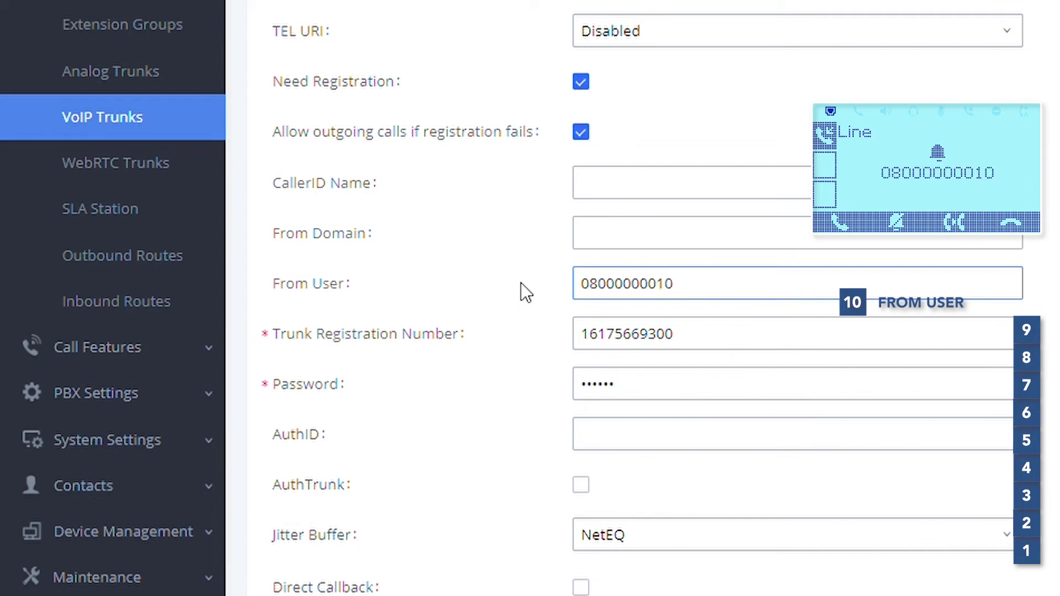